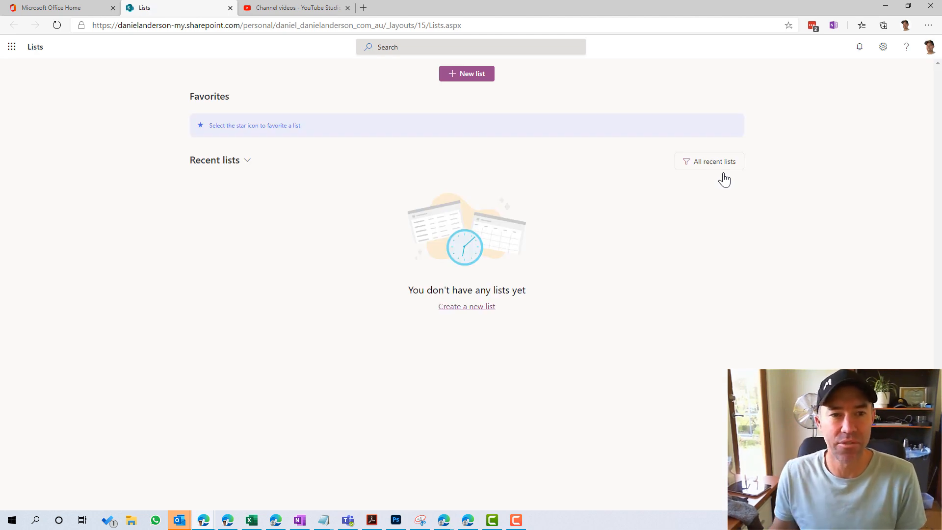
# Step: Start a new list from the Employee onboarding template after previewing its columns
pyautogui.click(468, 76)
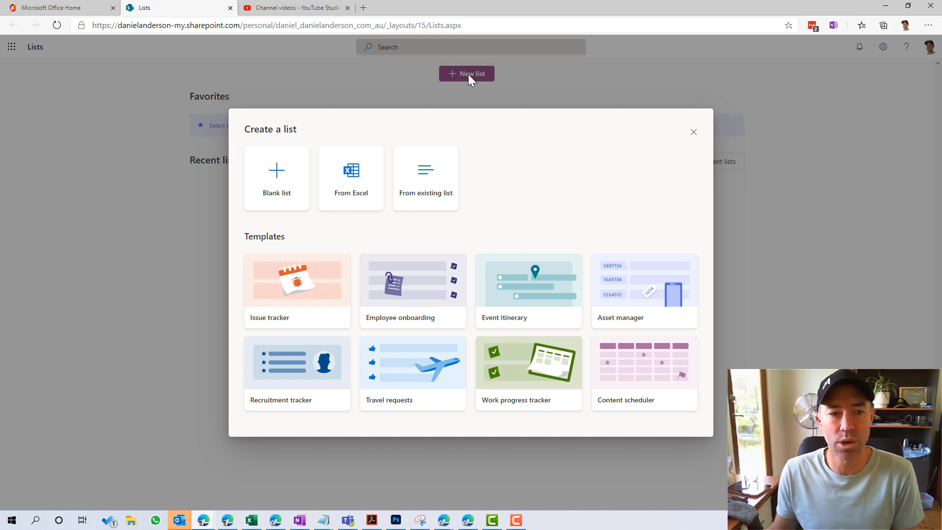
pyautogui.click(427, 297)
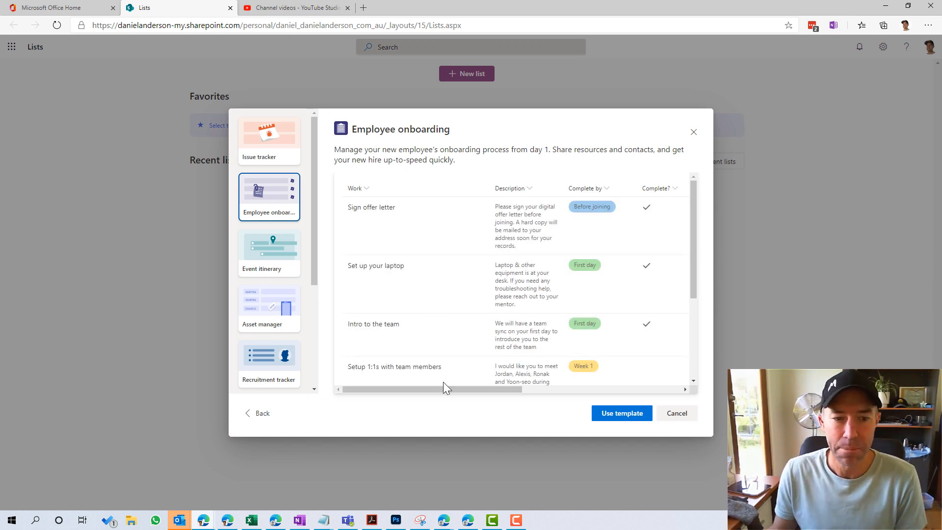
pyautogui.moveTo(439, 388); pyautogui.dragTo(592, 390)
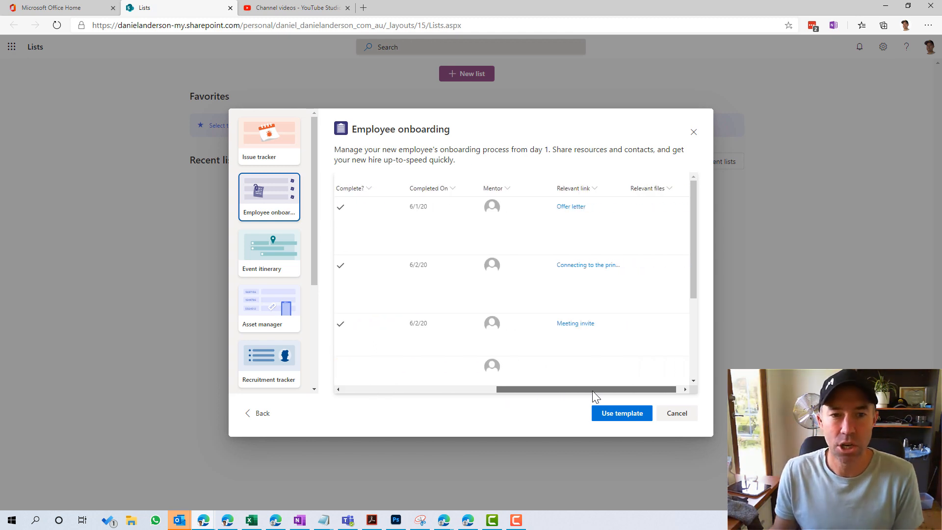
pyautogui.click(619, 413)
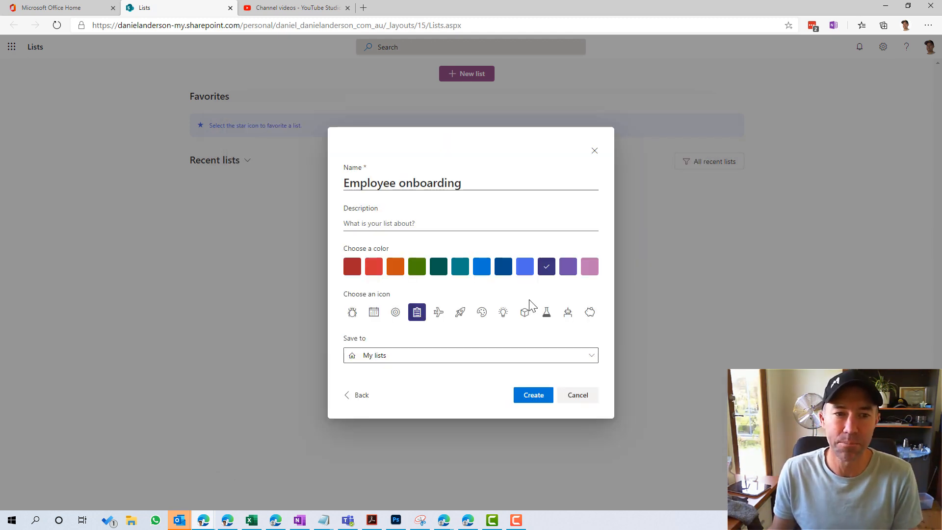
# Step: Give the Employee onboarding list the light bulb icon and create it in My lists
pyautogui.click(388, 226)
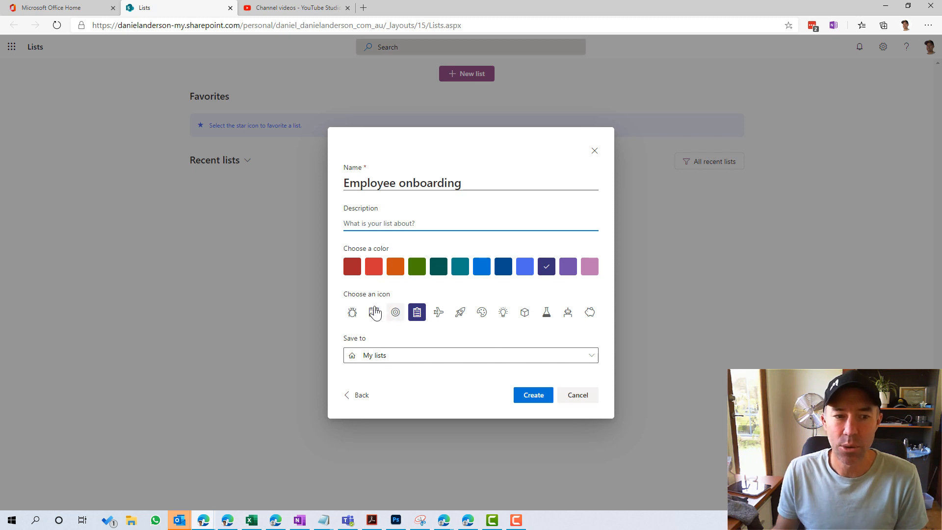
pyautogui.click(501, 318)
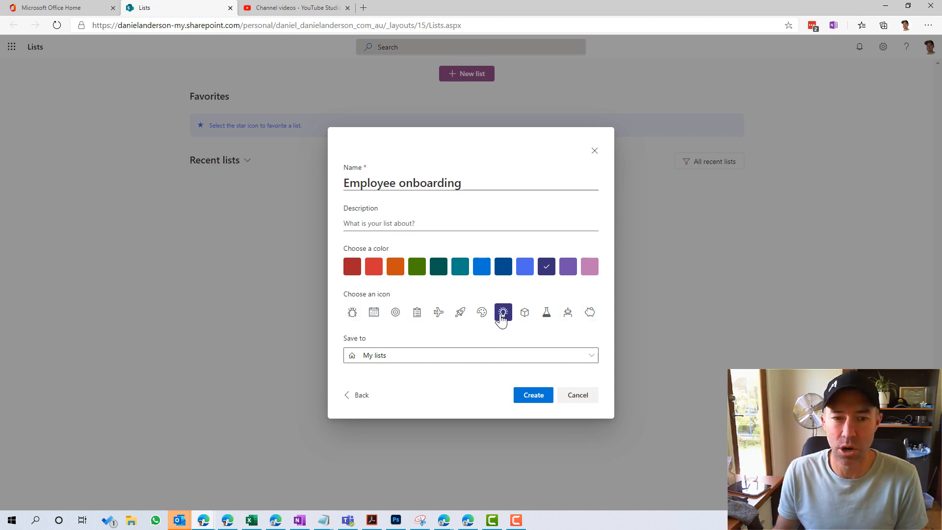
pyautogui.click(525, 359)
pyautogui.scroll(-1, 466, 257)
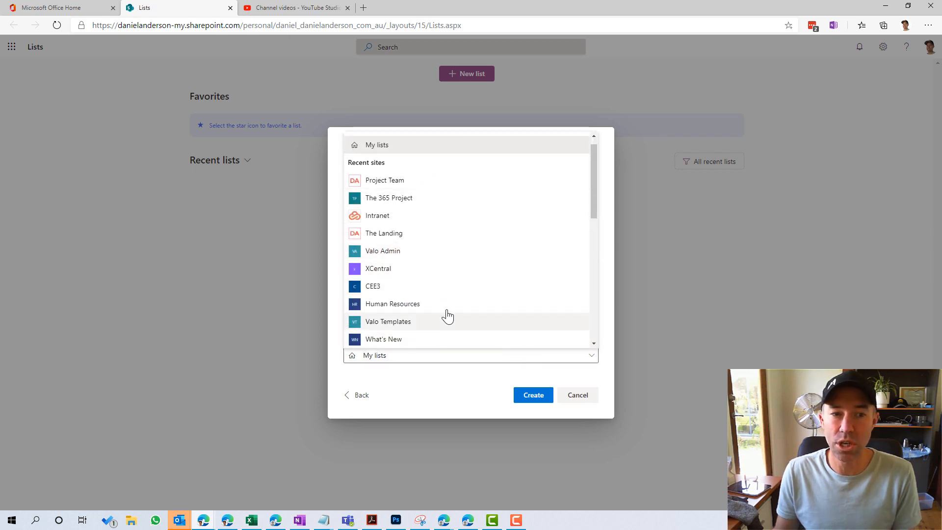
pyautogui.click(484, 401)
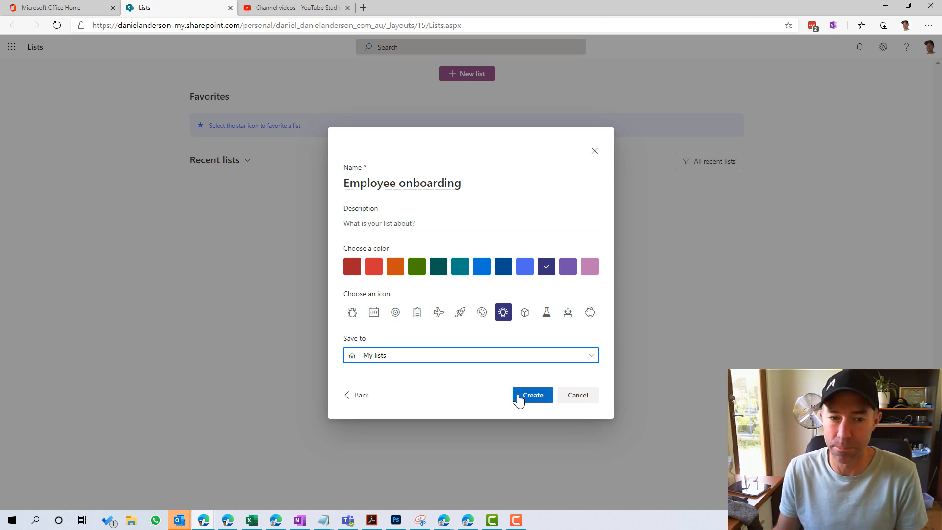
pyautogui.click(534, 400)
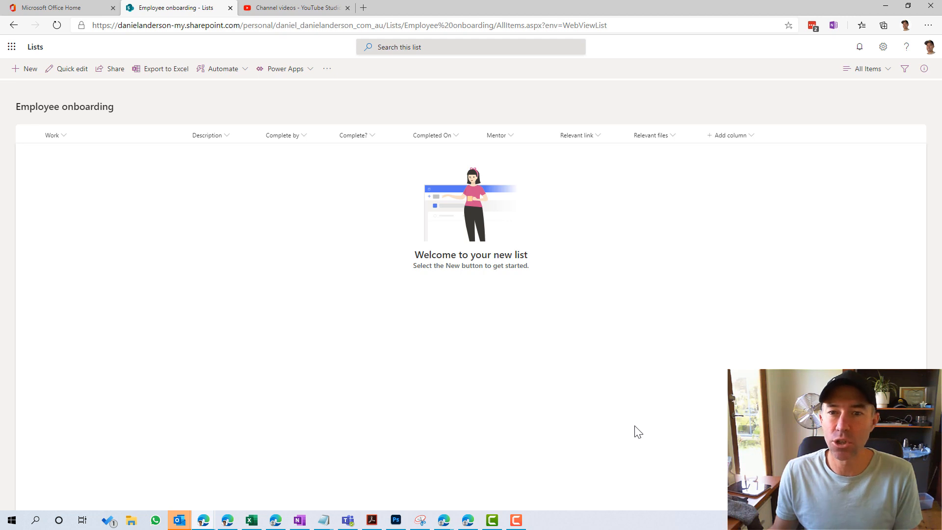
# Step: Look over the blank new item form and the personal site part of the list's web address
pyautogui.click(27, 79)
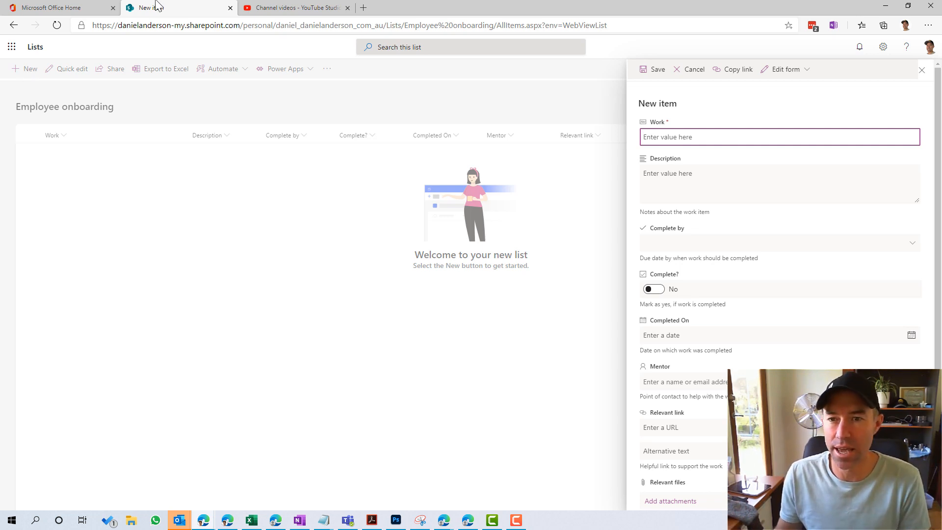
pyautogui.click(921, 70)
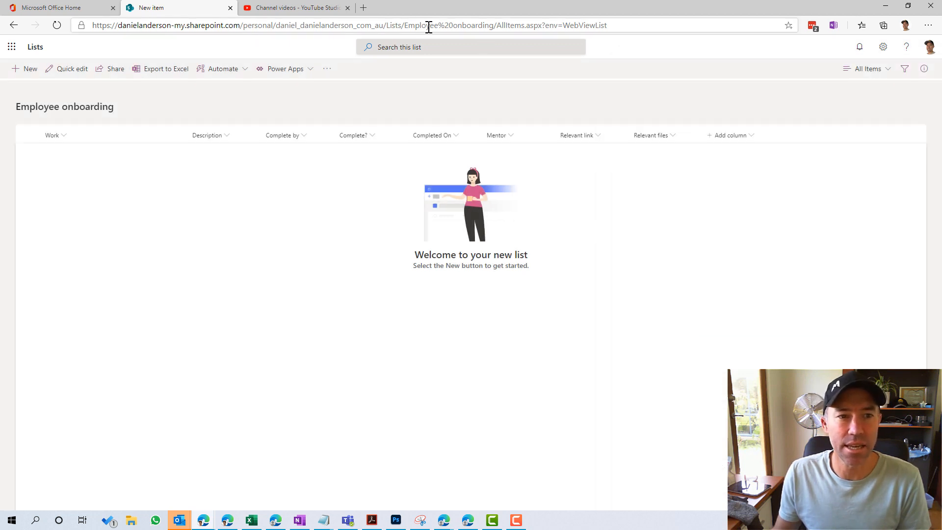
pyautogui.moveTo(106, 25); pyautogui.dragTo(383, 25)
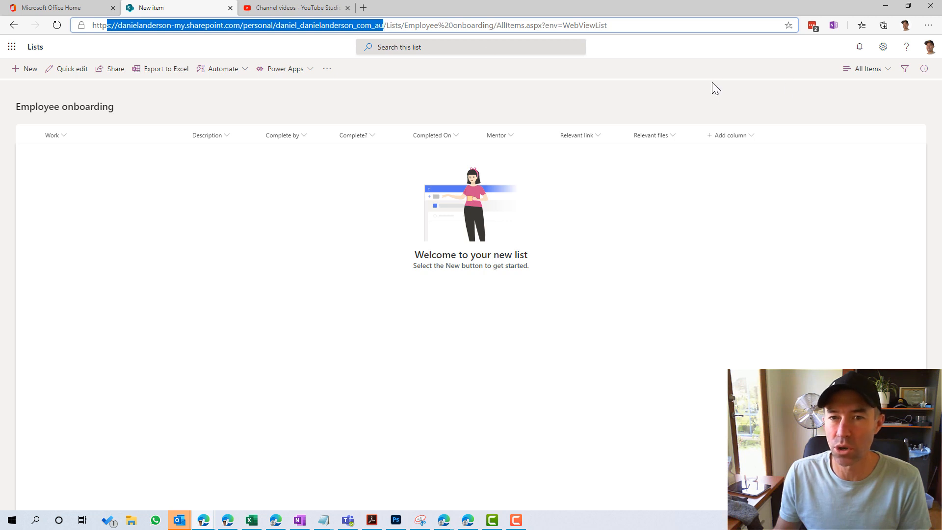
# Step: Review the Employee onboarding list's settings page and return to the list
pyautogui.click(882, 47)
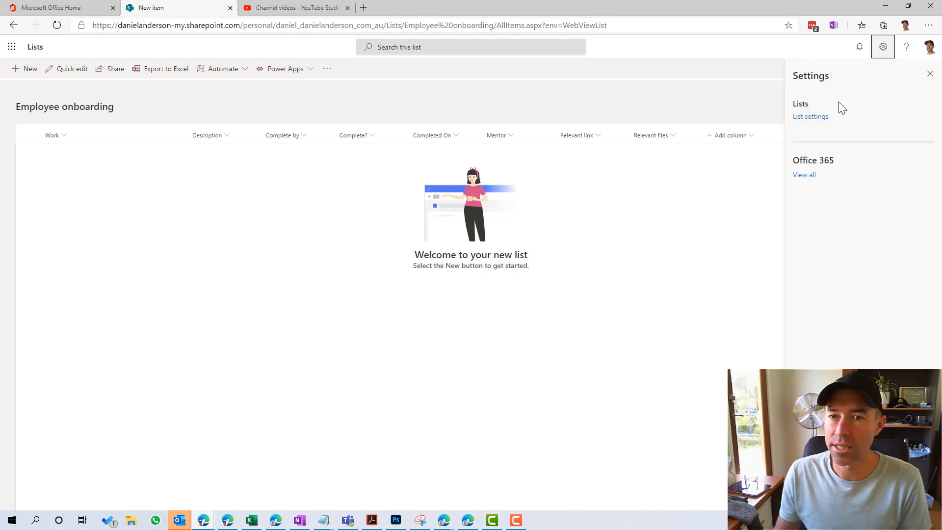
pyautogui.click(813, 120)
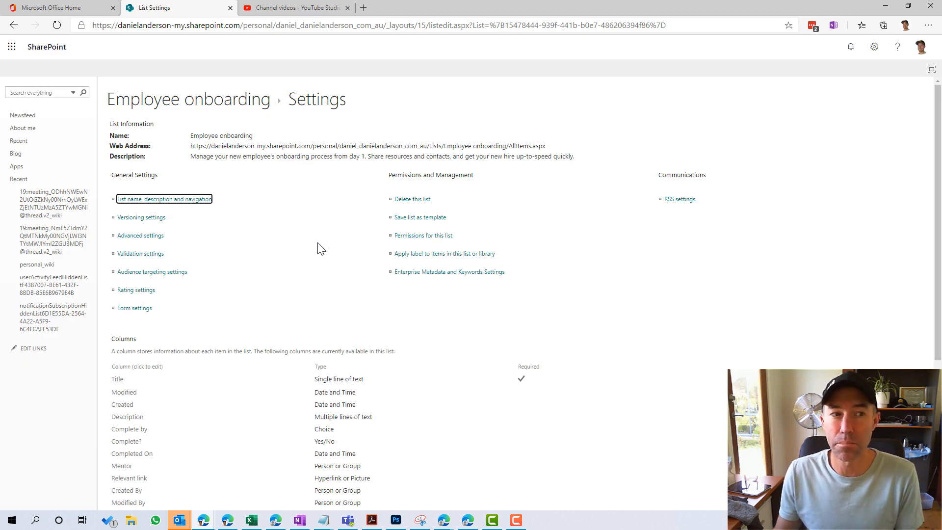
pyautogui.click(153, 100)
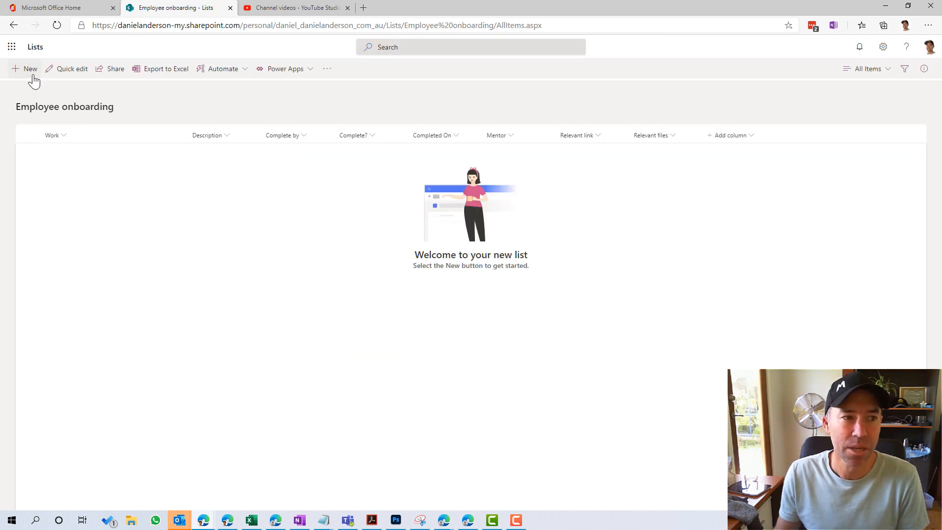
# Step: Start a new item in the Employee onboarding list and set its Work field to "description"
pyautogui.click(25, 69)
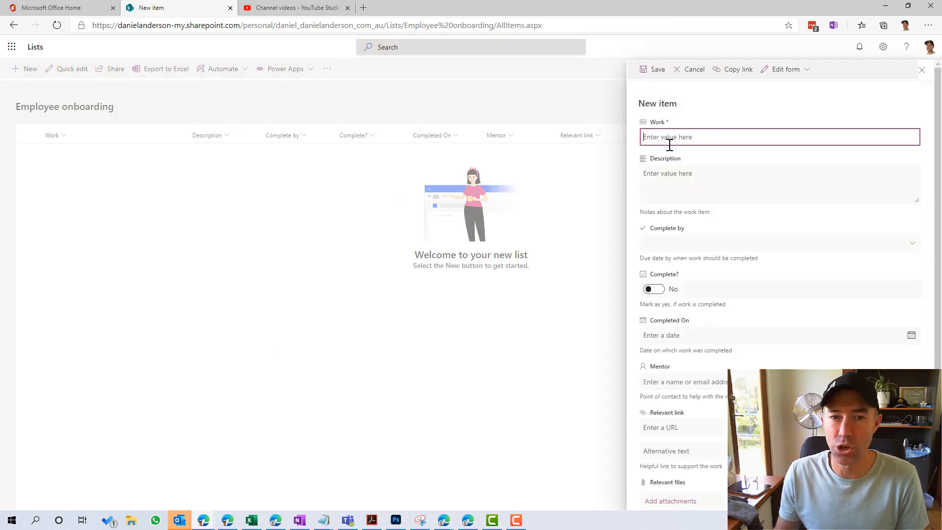
pyautogui.write('Item 10')
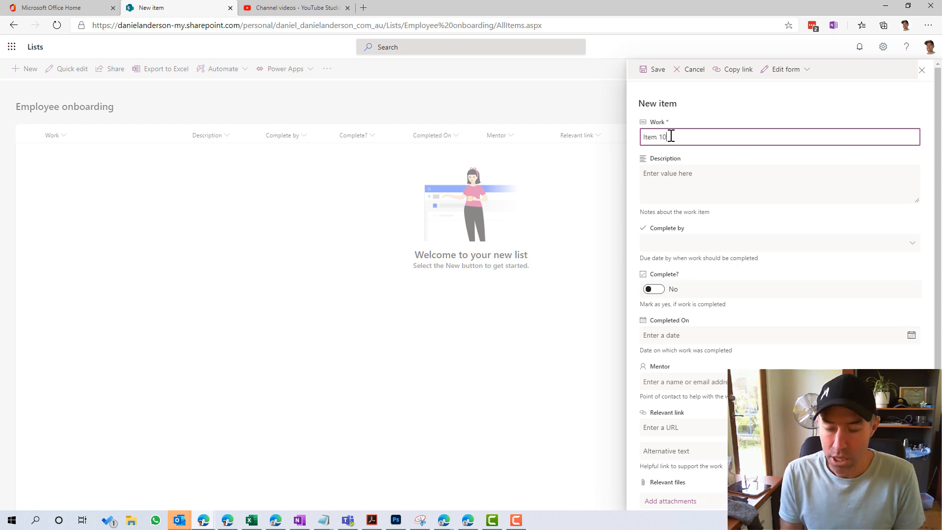
pyautogui.write('1')
pyautogui.hotkey('ctrl', 'a')
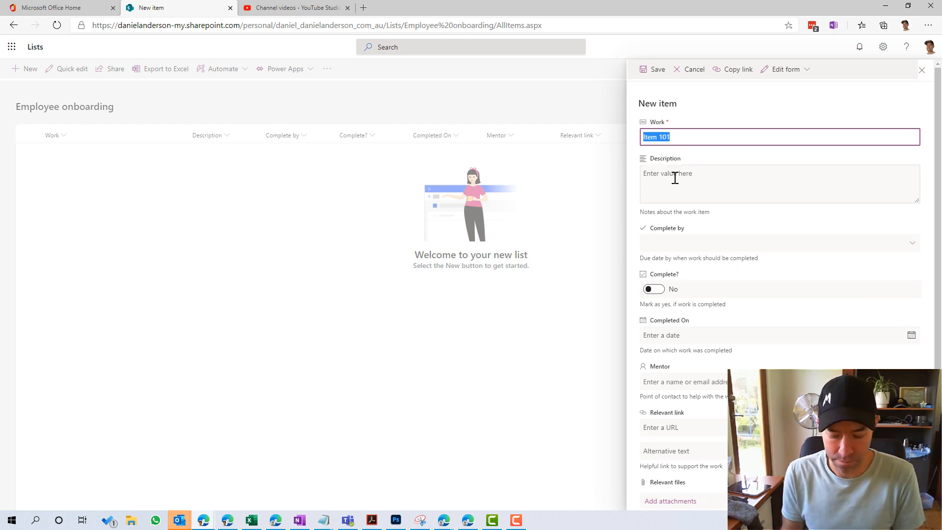
pyautogui.write('description')
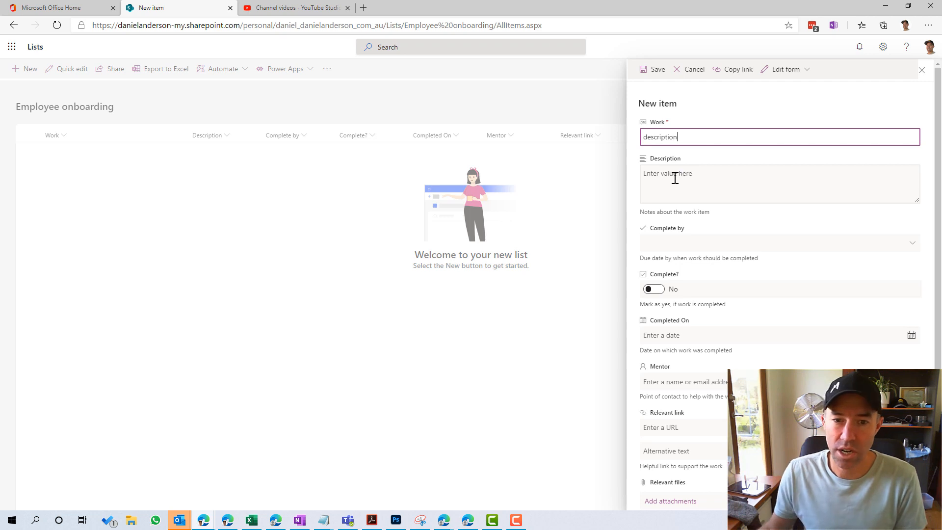
# Step: Try to set the new item's Complete by value to Week 1
pyautogui.click(655, 243)
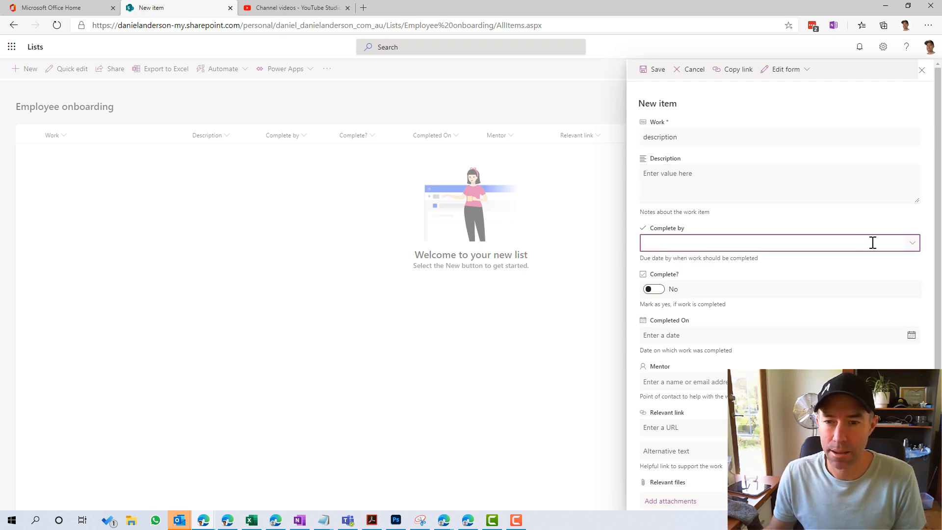
pyautogui.click(912, 243)
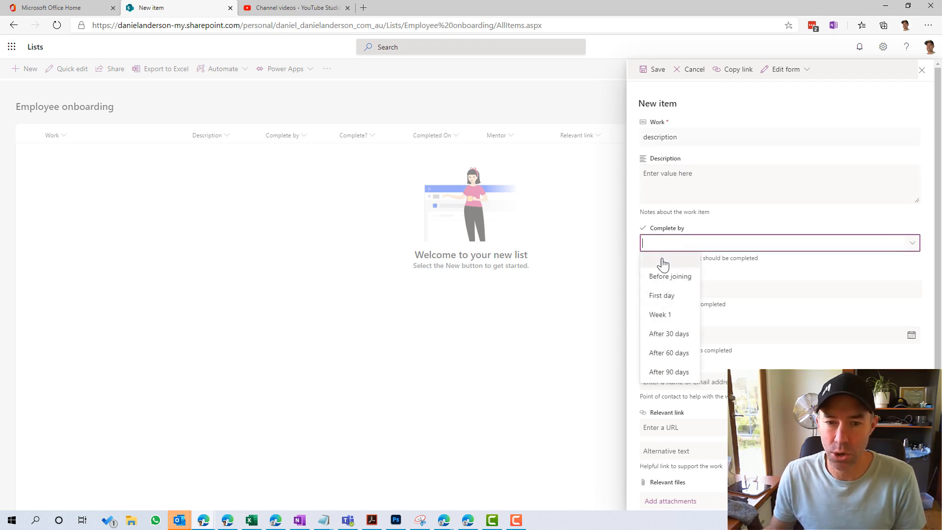
pyautogui.click(663, 312)
# Step: Mark the new item as complete and set its Completed On date to 22/07/2020
pyautogui.click(653, 289)
pyautogui.click(688, 336)
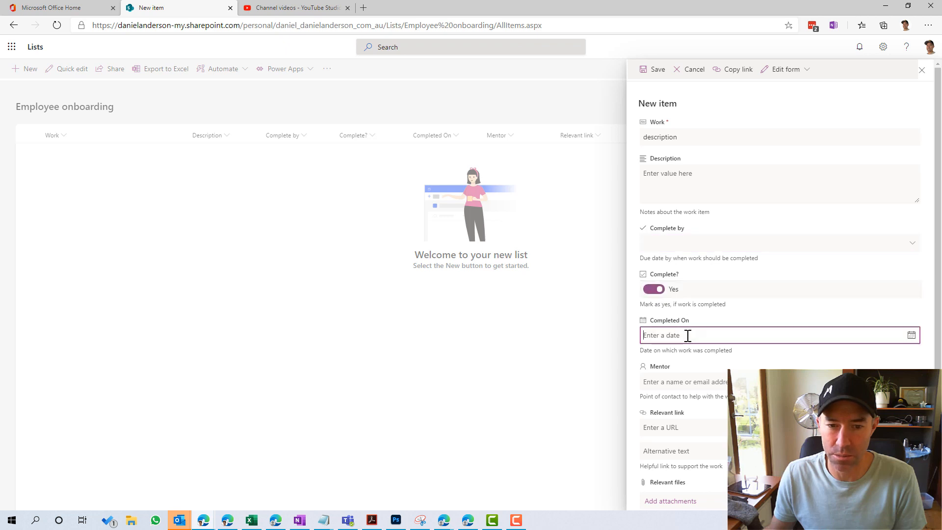
pyautogui.click(911, 335)
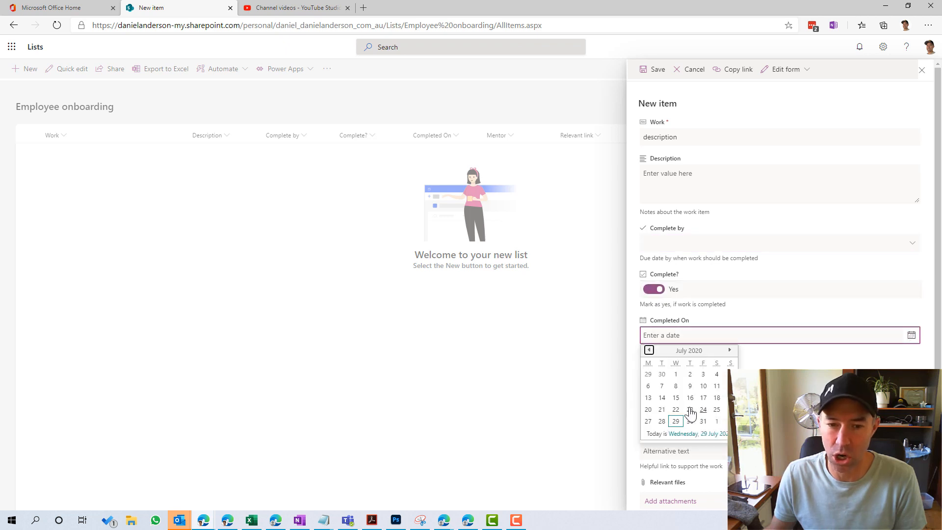
pyautogui.click(676, 410)
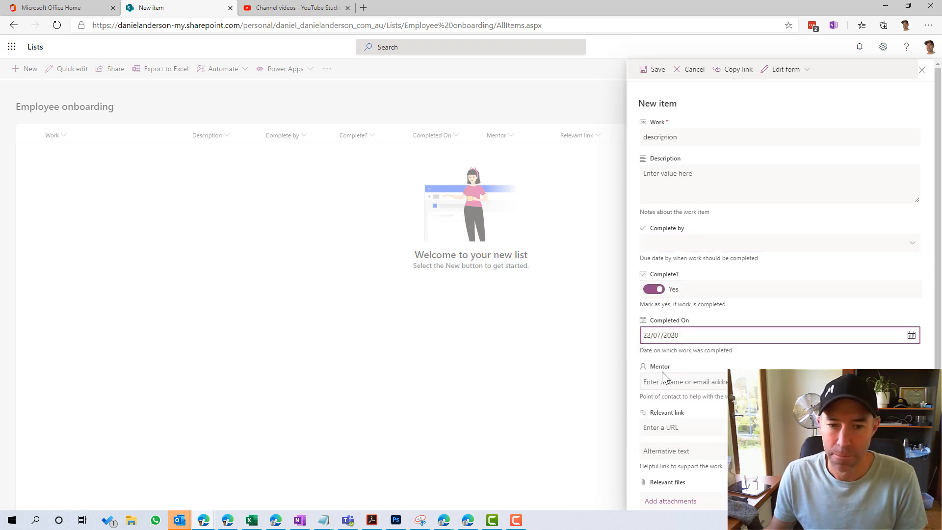
# Step: Assign the Principal Consultant as the item's mentor by searching for their name, and save the item
pyautogui.click(670, 383)
pyautogui.write('danie')
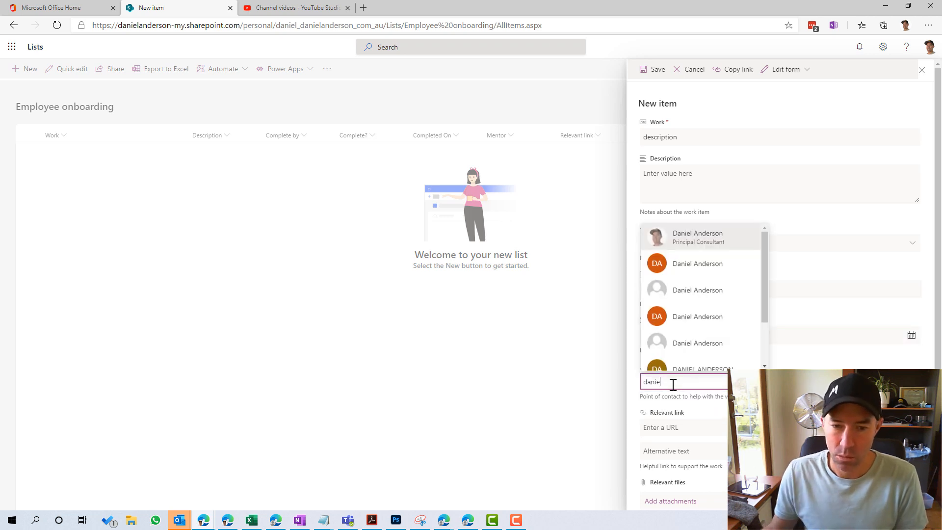
pyautogui.click(686, 239)
pyautogui.scroll(-1, 684, 429)
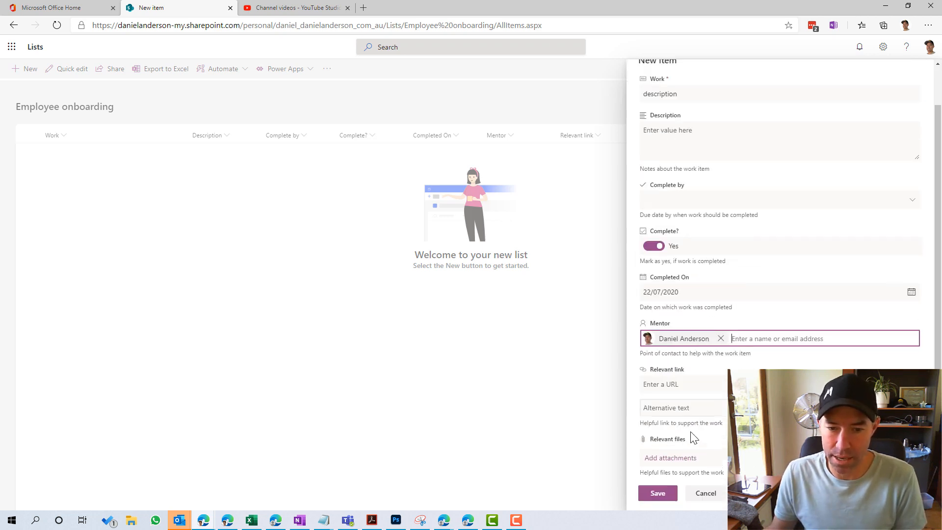
pyautogui.click(656, 488)
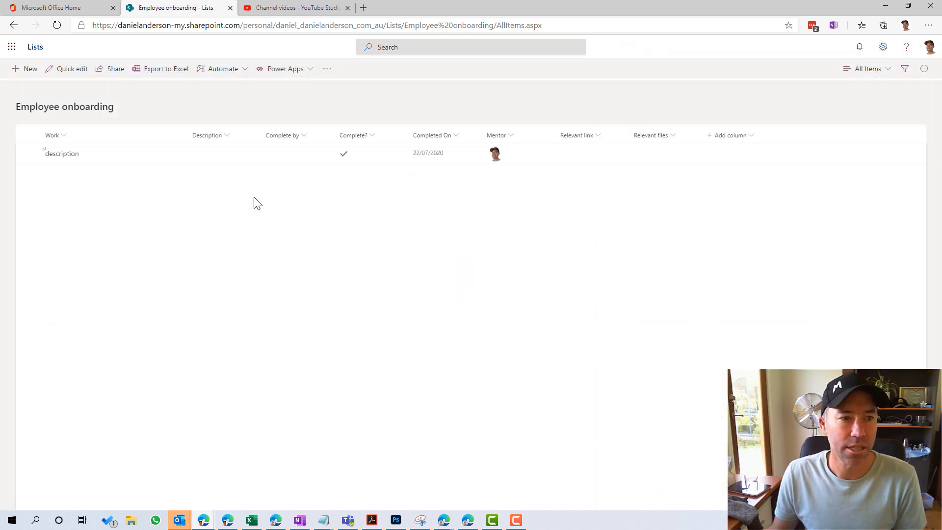
# Step: Edit the saved "description" item and fill its Description field with "This is the description"
pyautogui.click(29, 157)
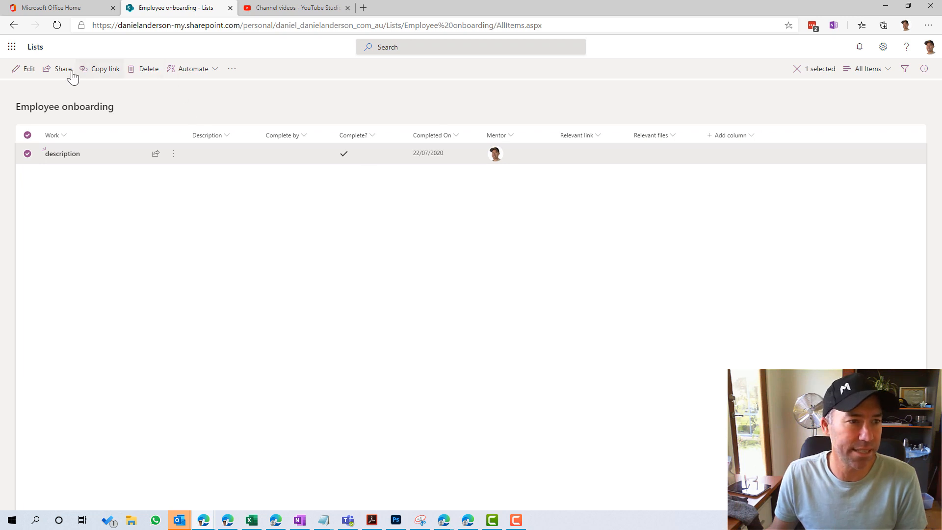
pyautogui.click(27, 70)
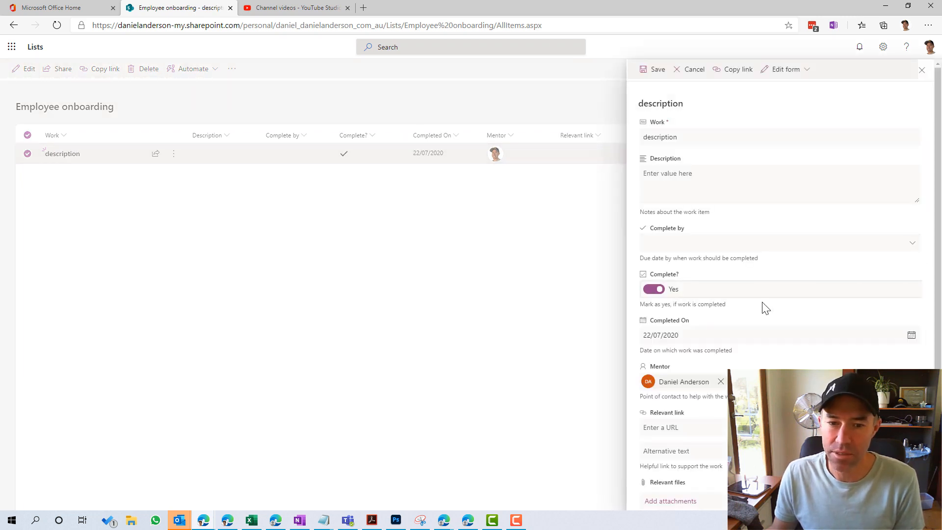
pyautogui.click(673, 183)
pyautogui.write('T')
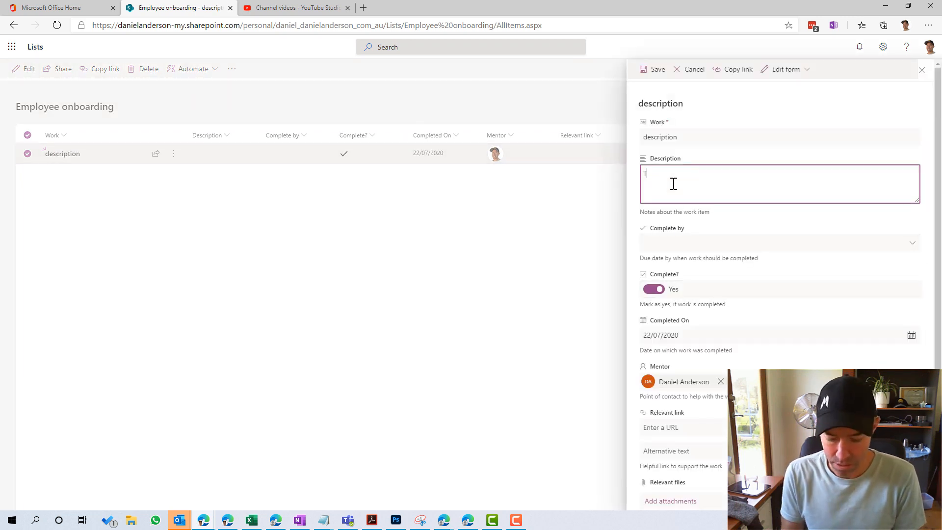
pyautogui.write('his is the description')
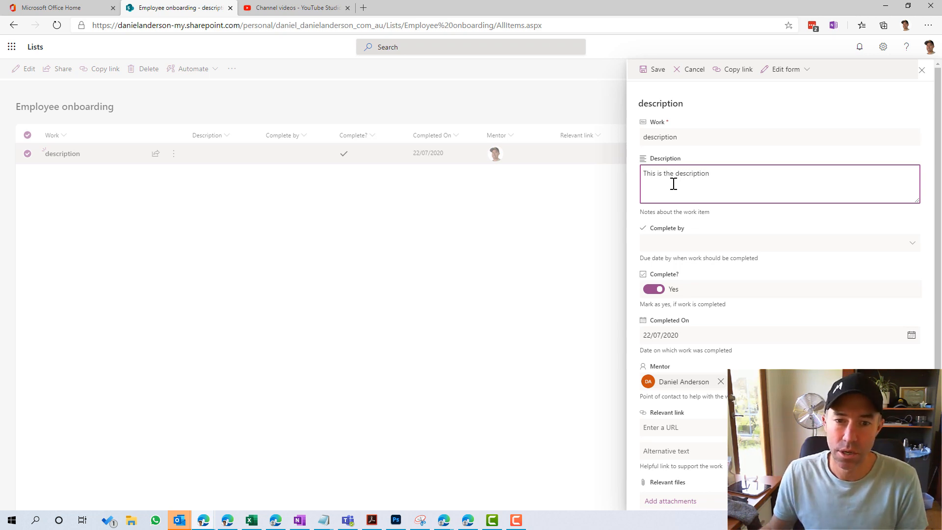
# Step: Set the item's Complete by value to Week 1, save the changes and deselect the item
pyautogui.click(718, 242)
pyautogui.click(912, 242)
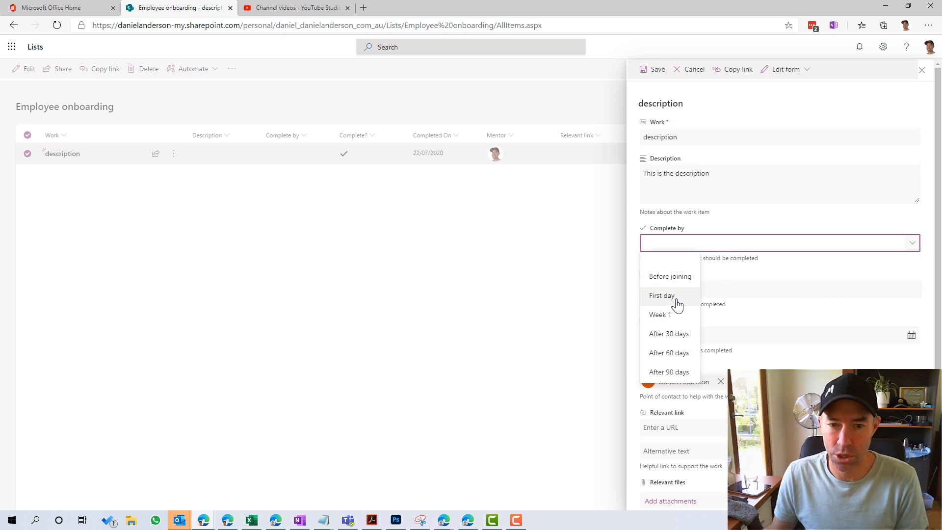
pyautogui.click(667, 318)
pyautogui.click(655, 73)
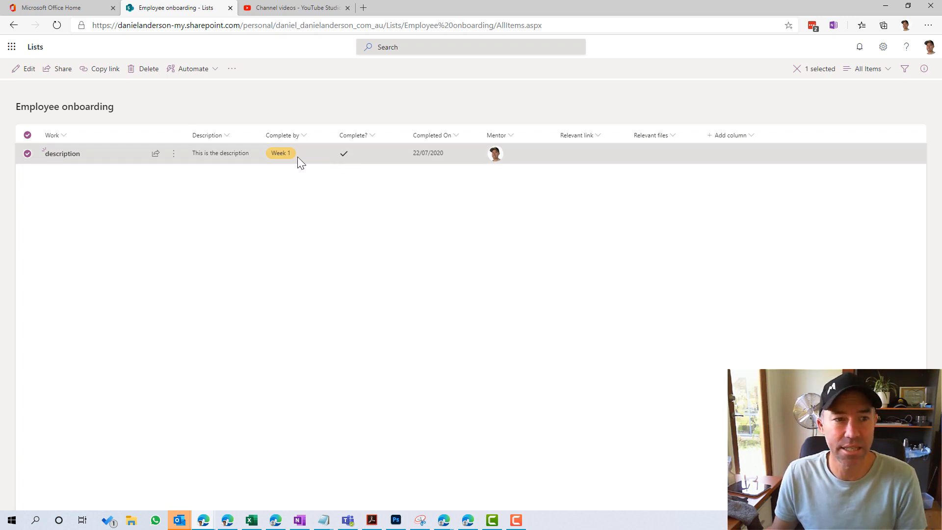
pyautogui.click(290, 206)
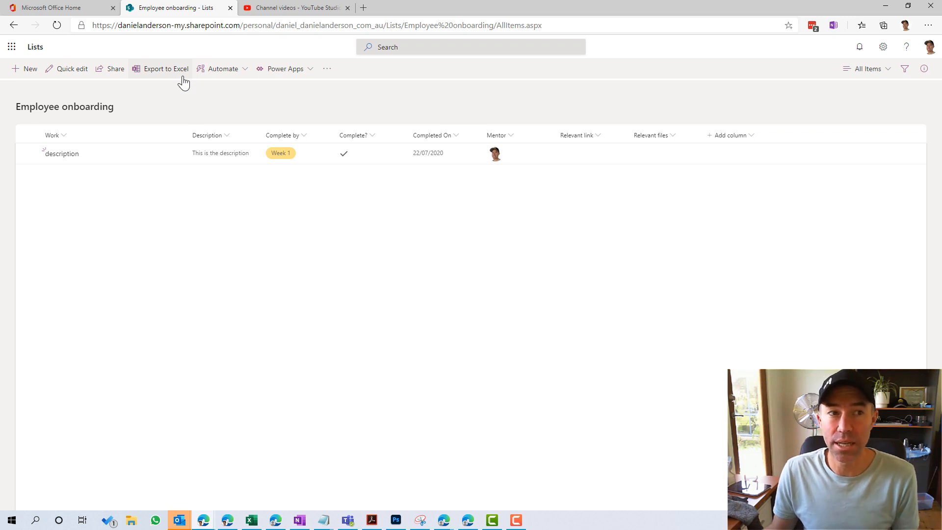
# Step: Highlight the personal site portion of the list's web address to see where the list is stored
pyautogui.click(303, 24)
pyautogui.moveTo(383, 25); pyautogui.dragTo(254, 25)
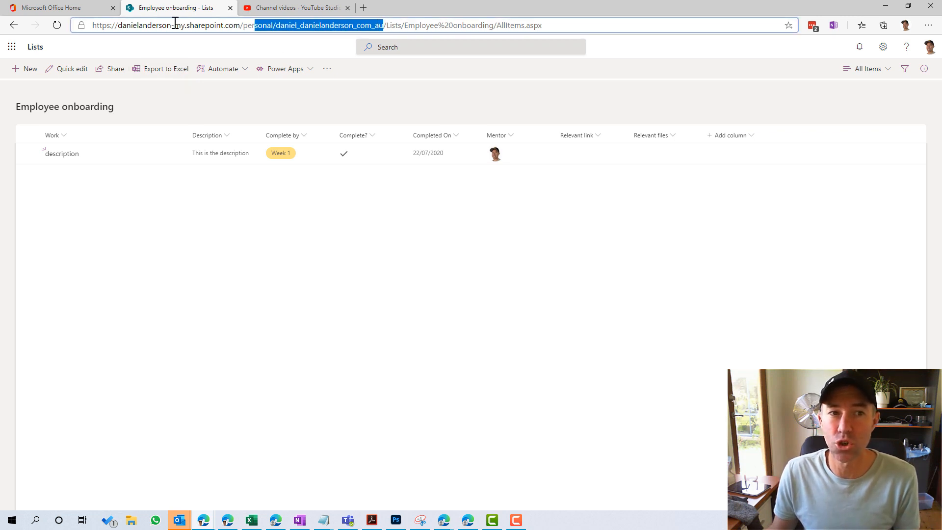
# Step: Highlight the list's web address from its start through the personal site portion, and return to the Lists home page
pyautogui.moveTo(175, 23); pyautogui.dragTo(91, 29)
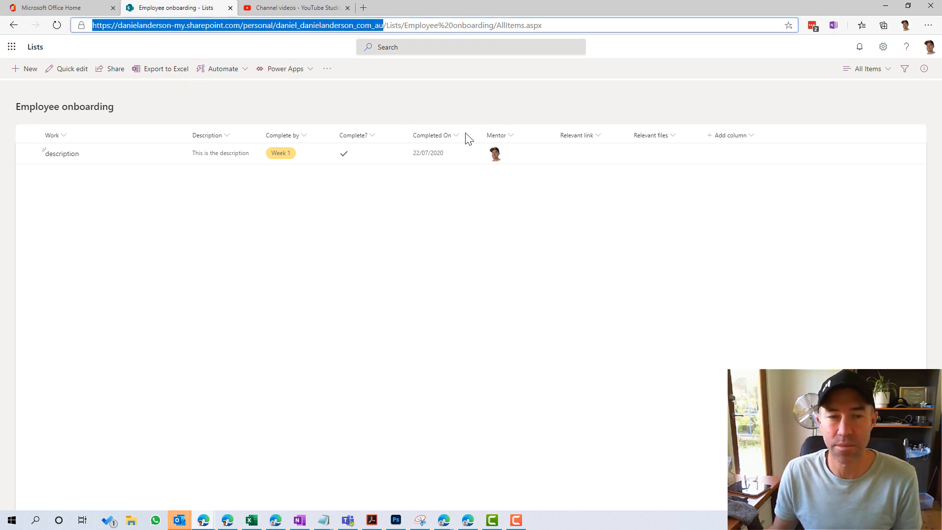
pyautogui.click(35, 49)
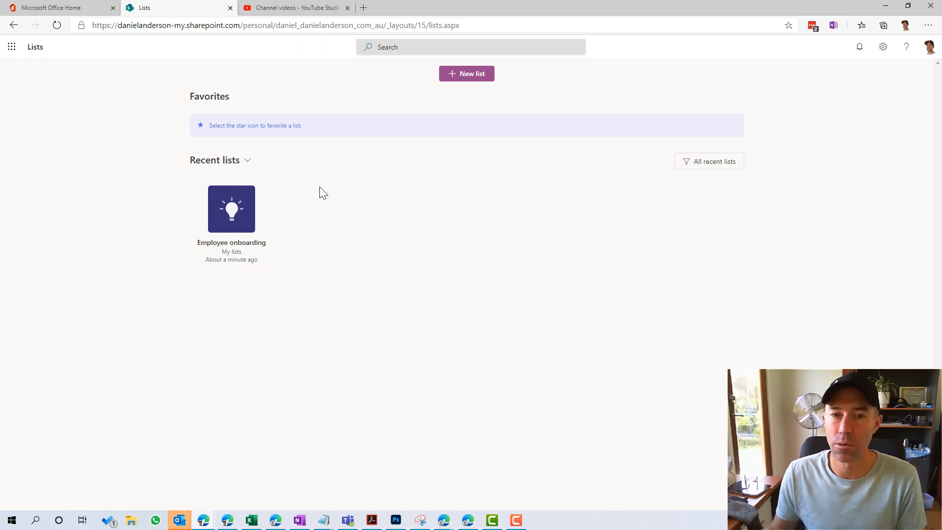
# Step: View the name, color and icon customization options of the Employee onboarding list and leave them without saving
pyautogui.click(234, 273)
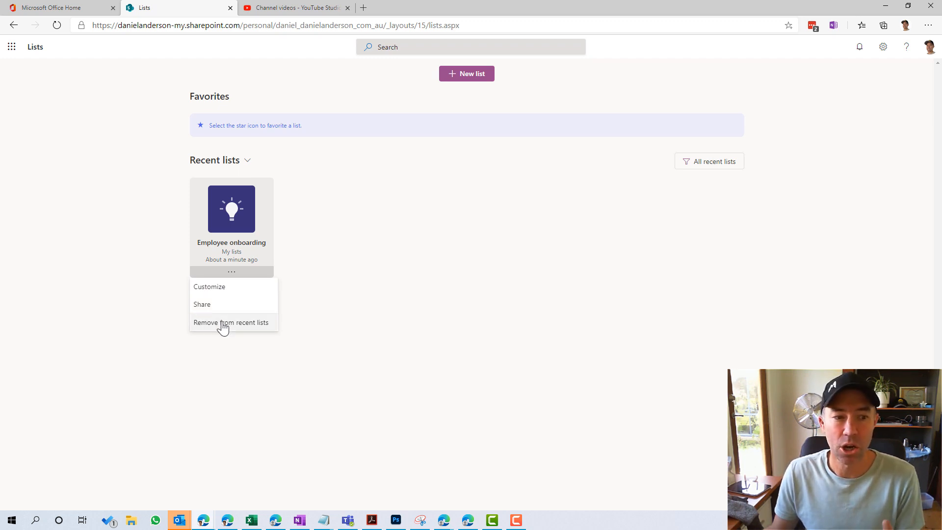
pyautogui.click(209, 290)
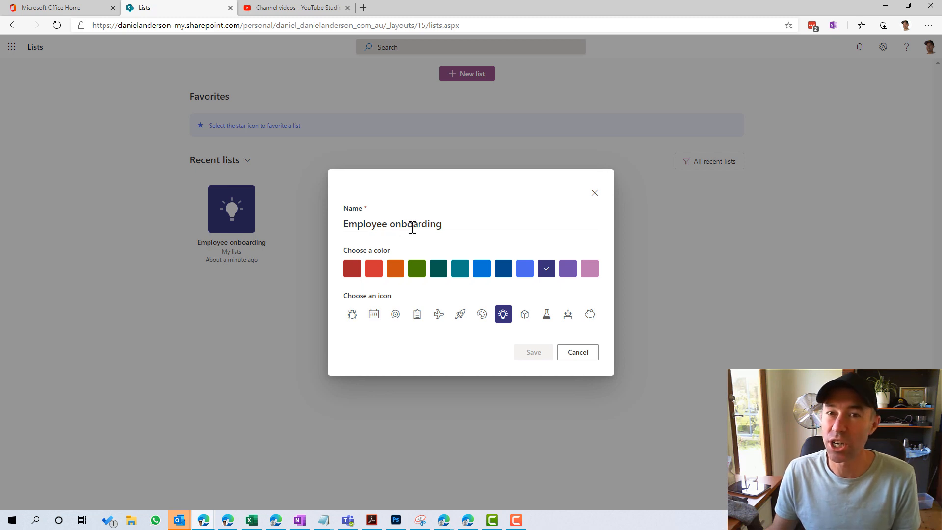
pyautogui.click(579, 357)
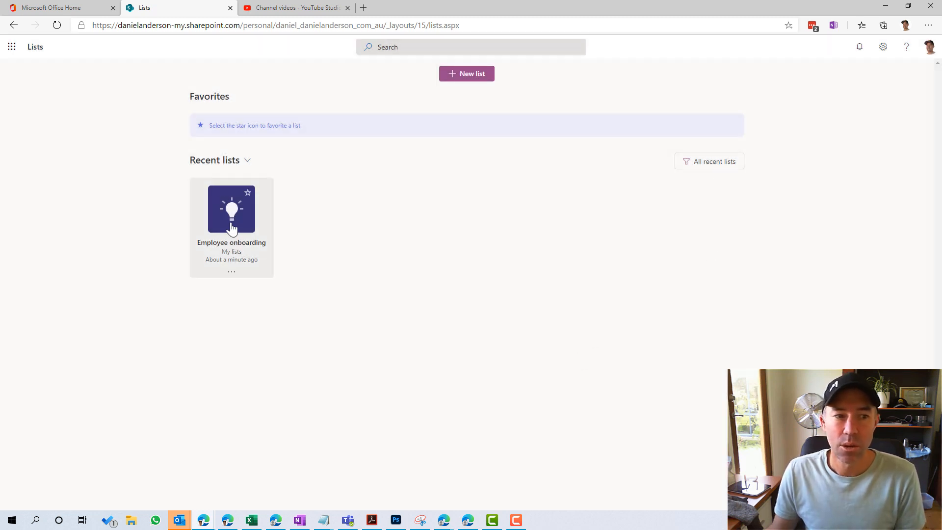
# Step: Open the Employee onboarding list, look at the form editing options for a new item, and close the form without saving
pyautogui.click(232, 227)
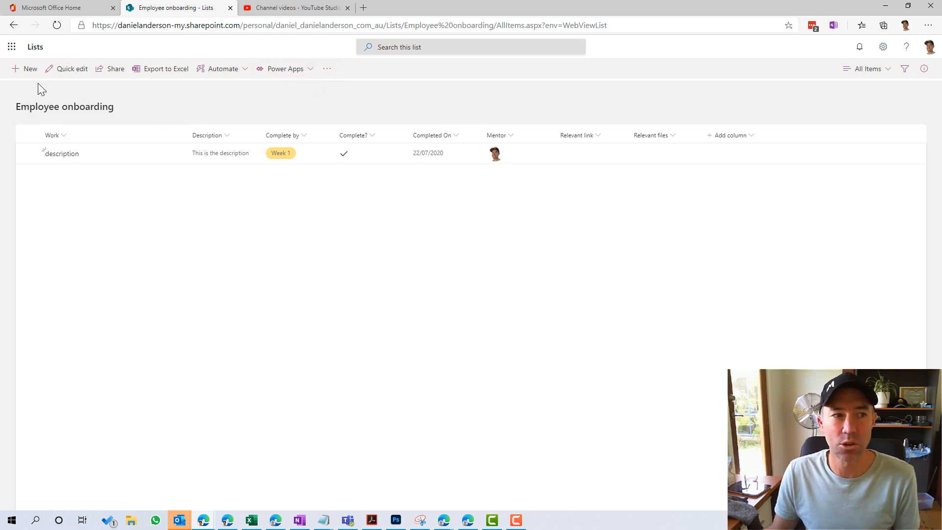
pyautogui.click(28, 69)
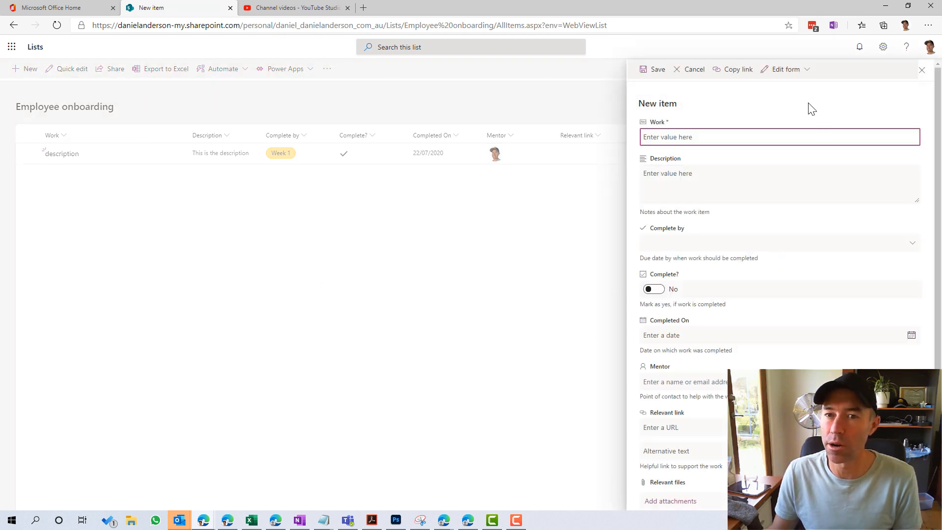
pyautogui.click(790, 74)
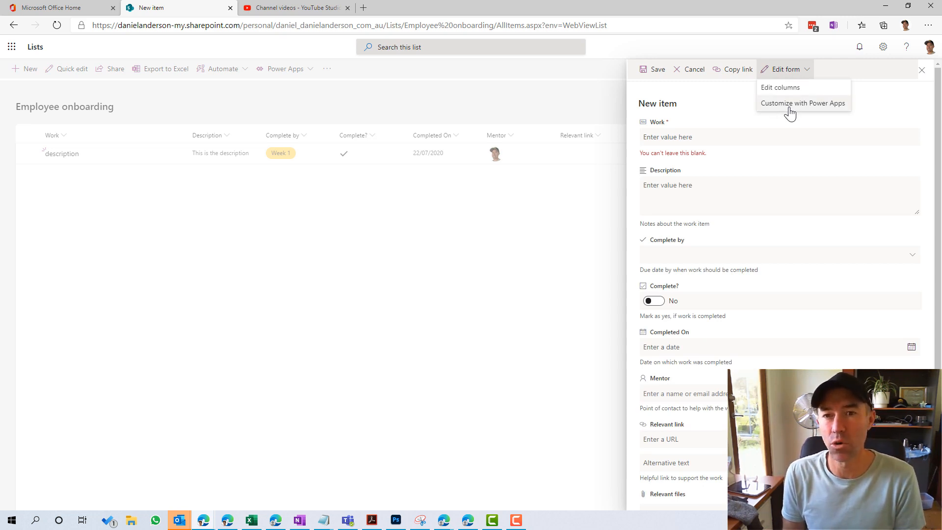
pyautogui.click(921, 70)
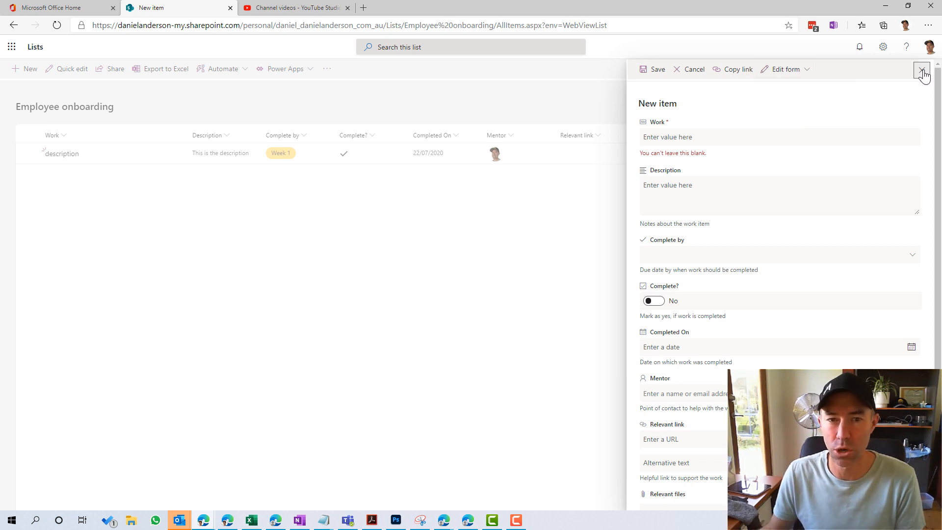